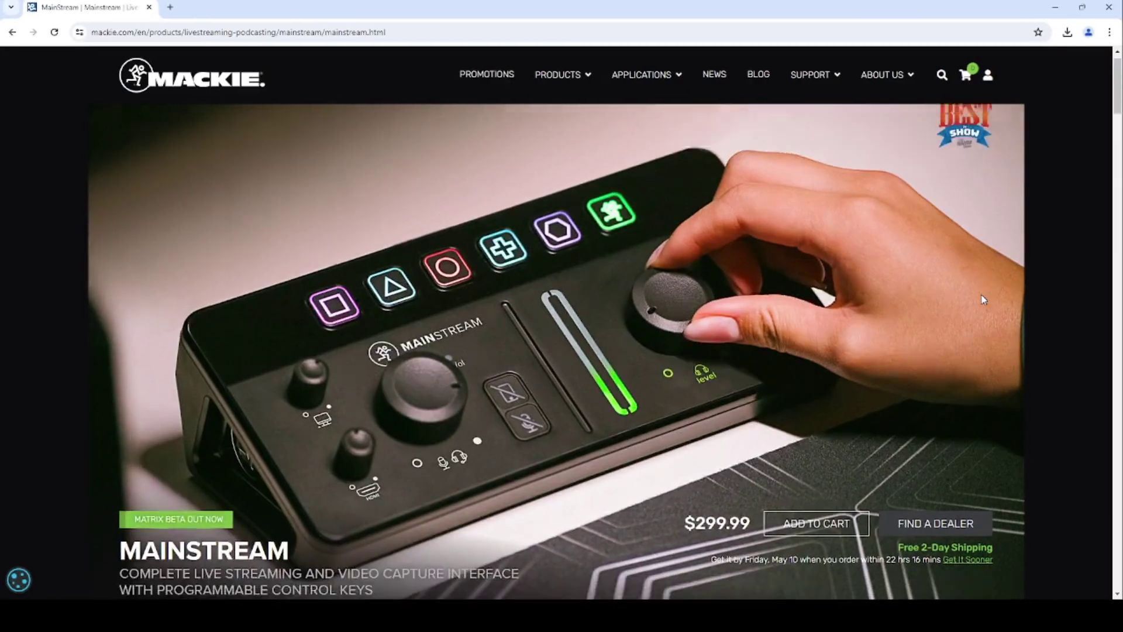
# Step: Scroll down the MainStream product page and expand Downloads & Resources to show the manual, drivers and Matrix Software
pyautogui.scroll(-20, 982, 295)
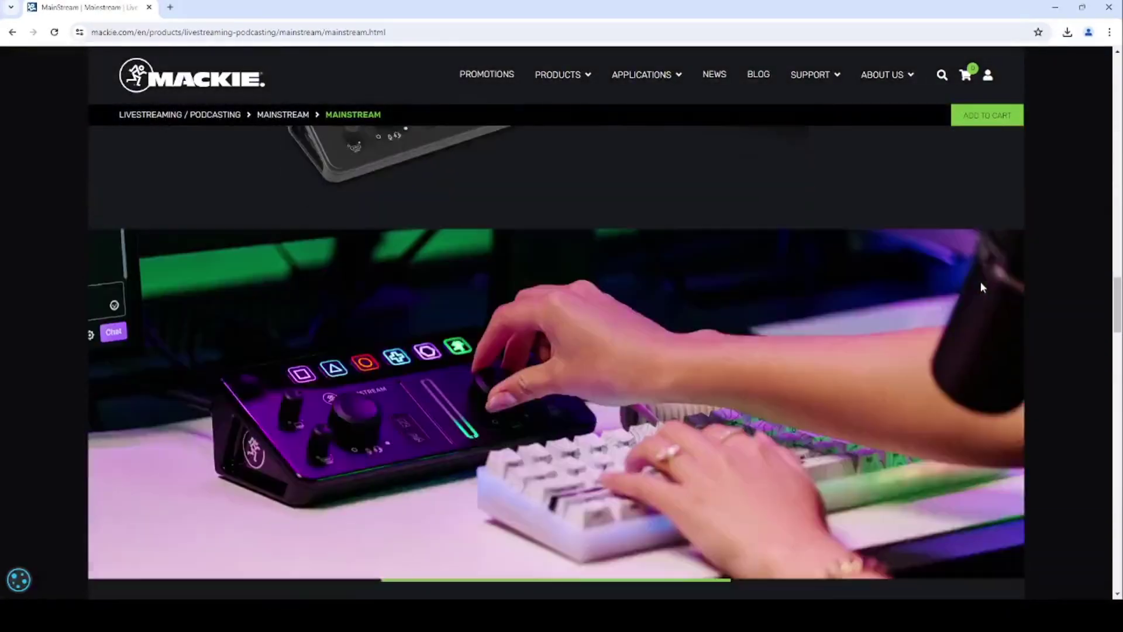
pyautogui.scroll(-20, 980, 286)
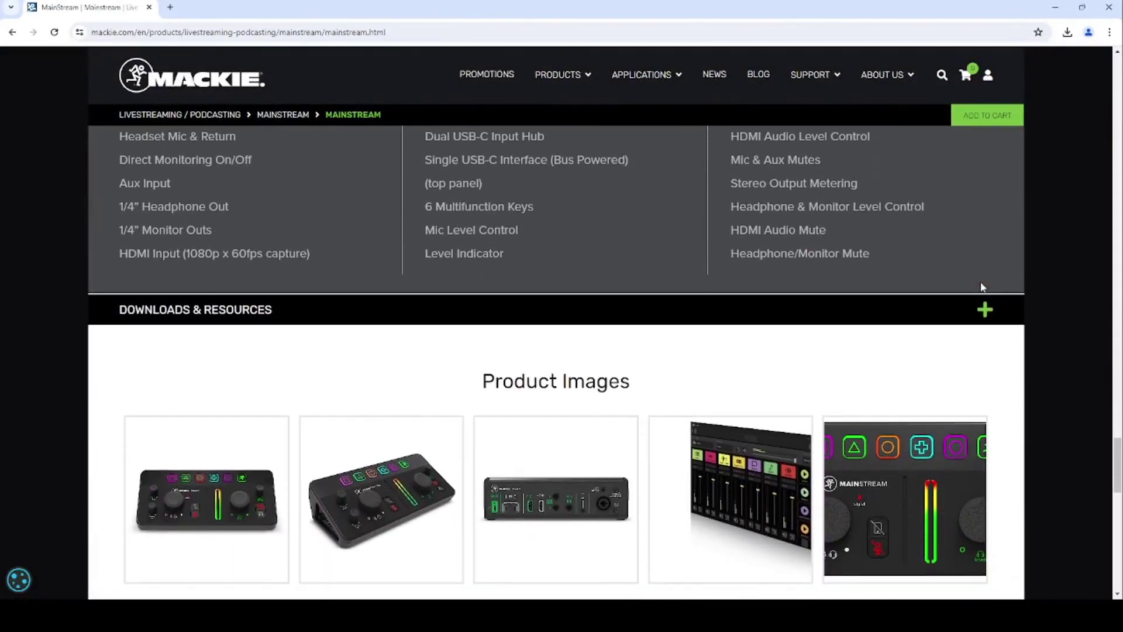
pyautogui.click(985, 308)
pyautogui.scroll(-1, 840, 351)
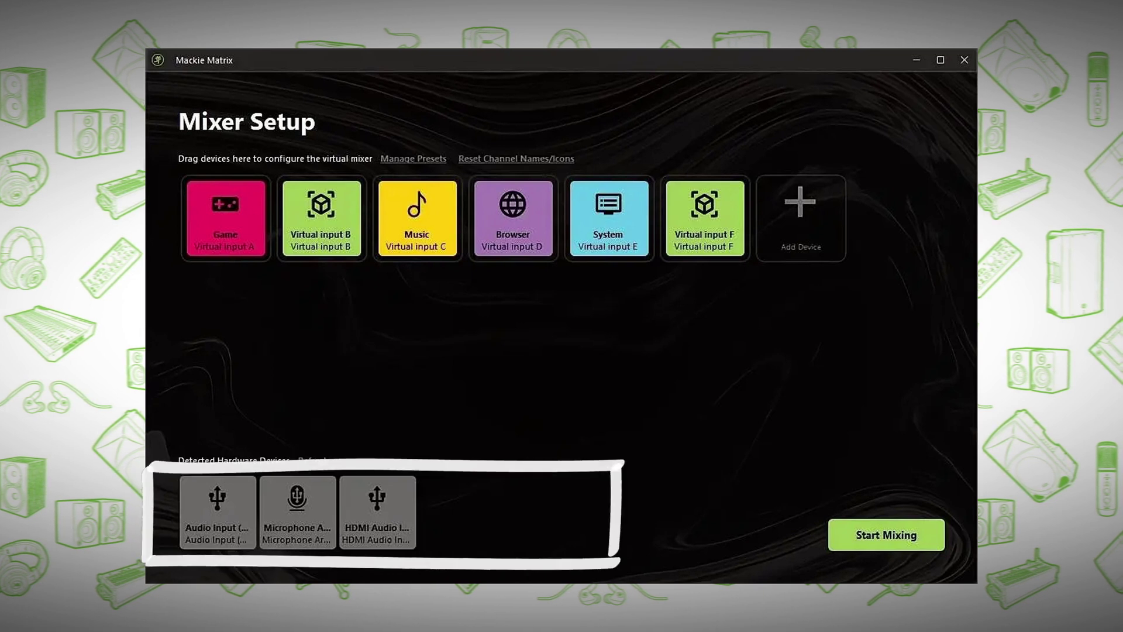
# Step: Place the detected Audio Input device in the first channel slot and start mixing
pyautogui.moveTo(221, 502); pyautogui.dragTo(187, 252)
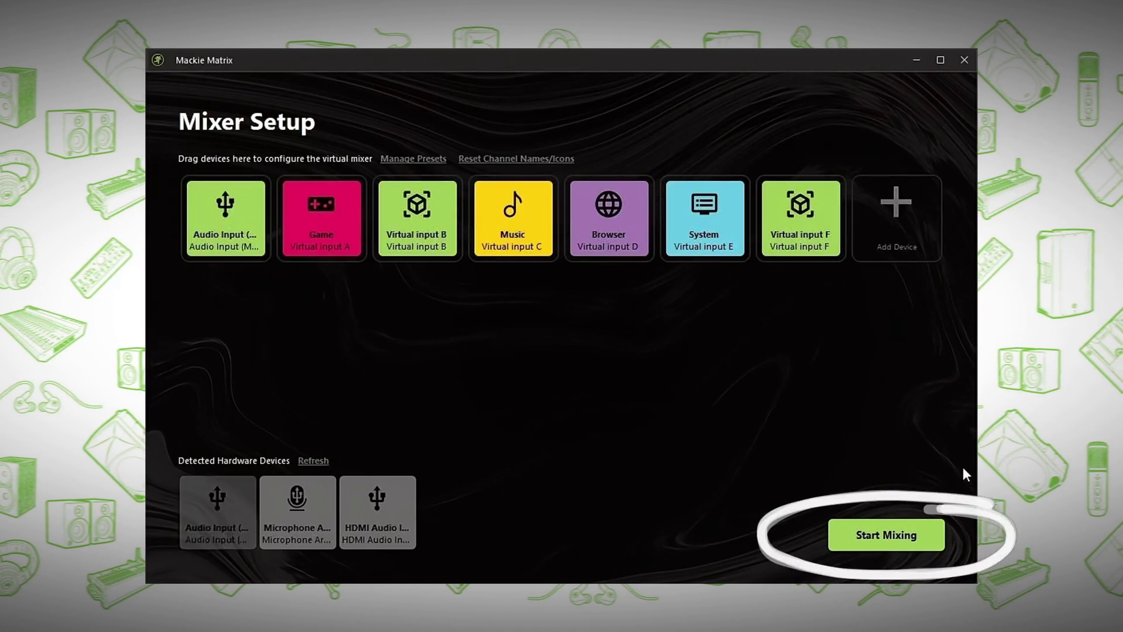
pyautogui.click(874, 535)
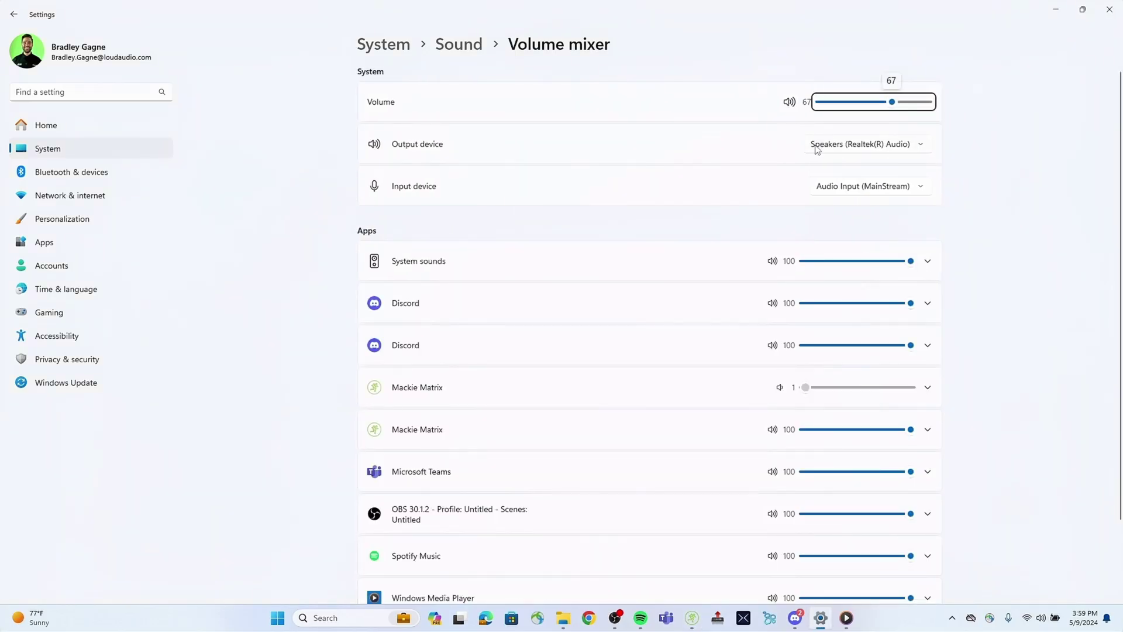
# Step: Set Spotify Music's output device to C - Channel Mackie Matrix (MainStream) and bring Spotify forward
pyautogui.scroll(-2, 805, 337)
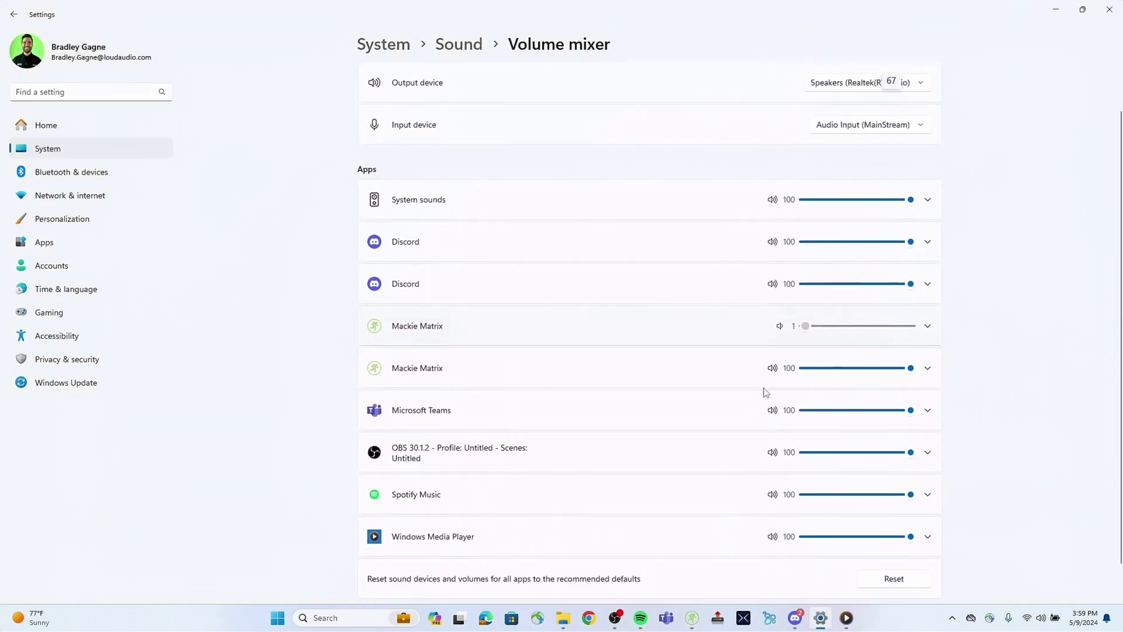
pyautogui.click(927, 488)
pyautogui.scroll(-1, 932, 488)
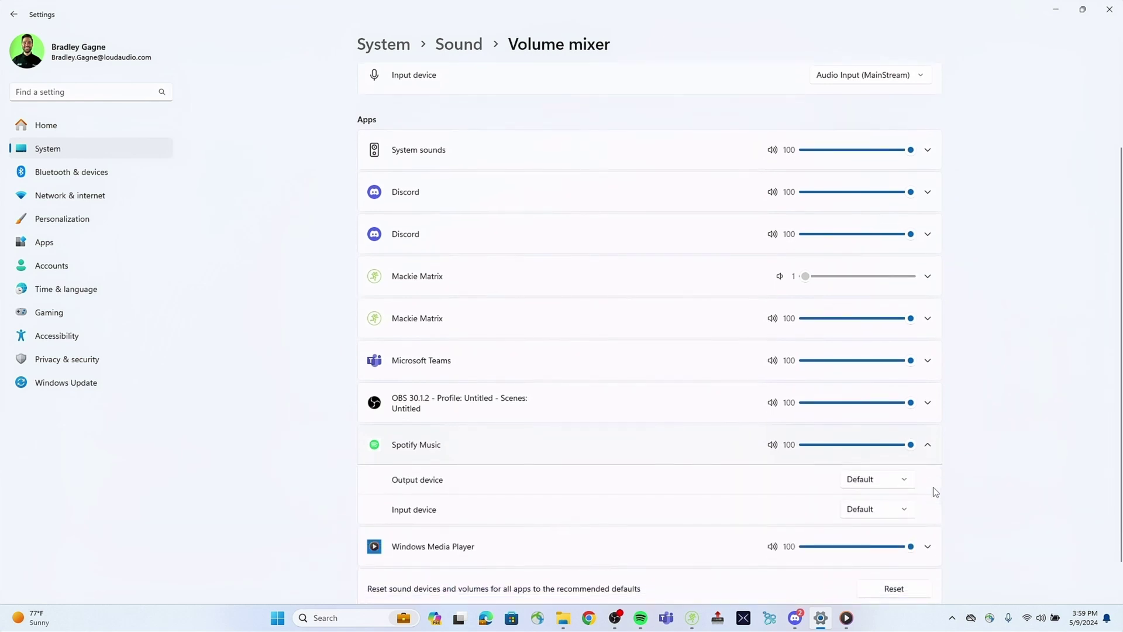
pyautogui.click(889, 485)
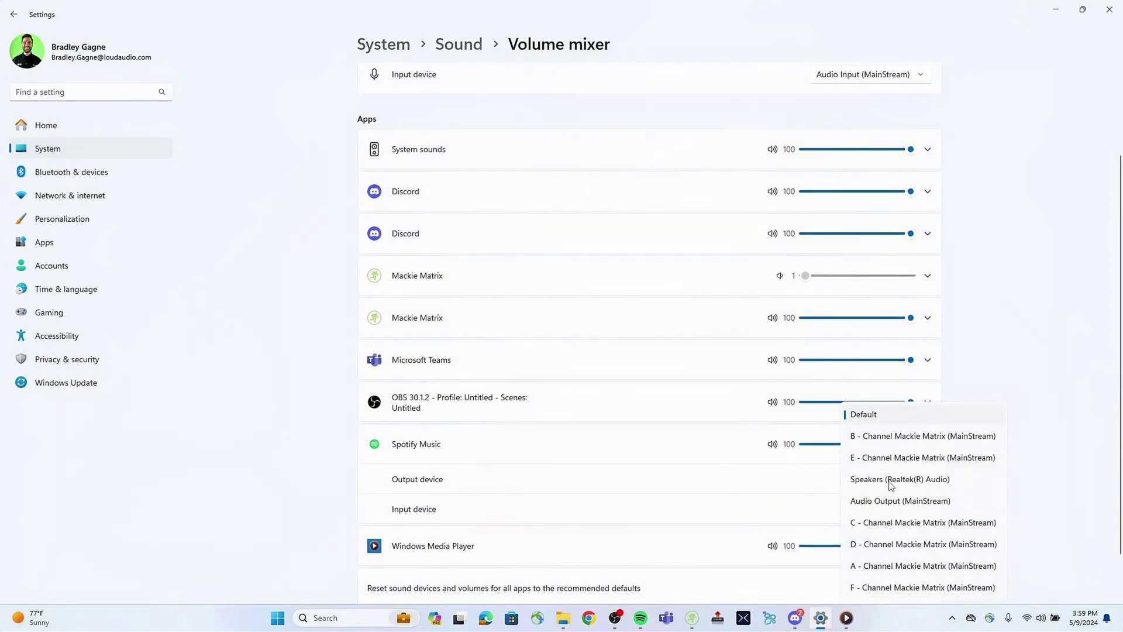
pyautogui.click(869, 524)
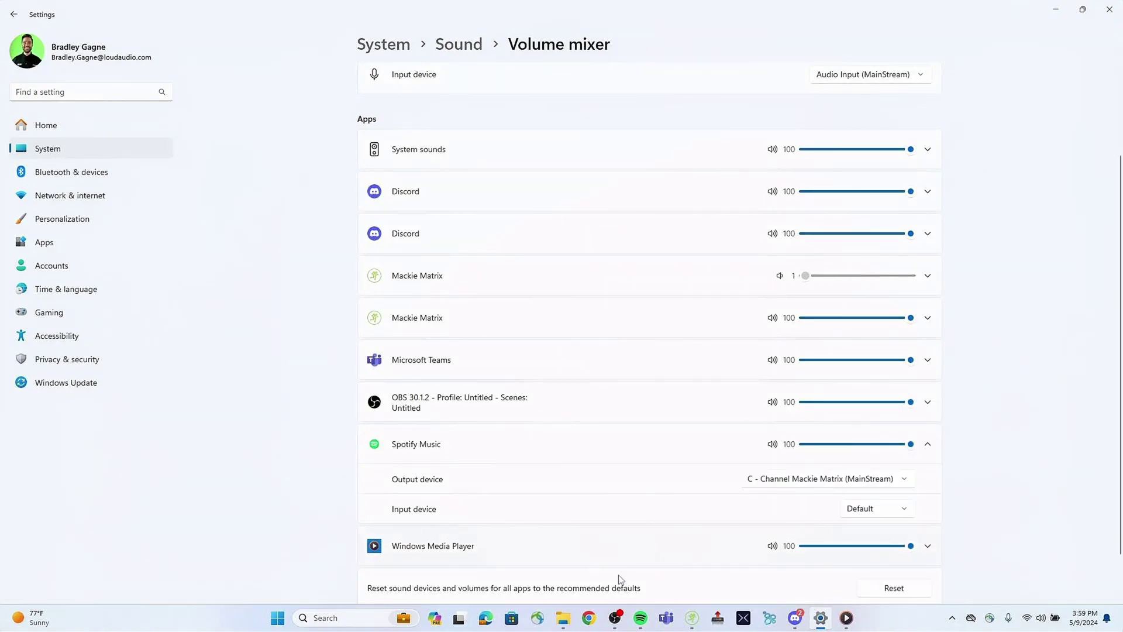
pyautogui.click(642, 618)
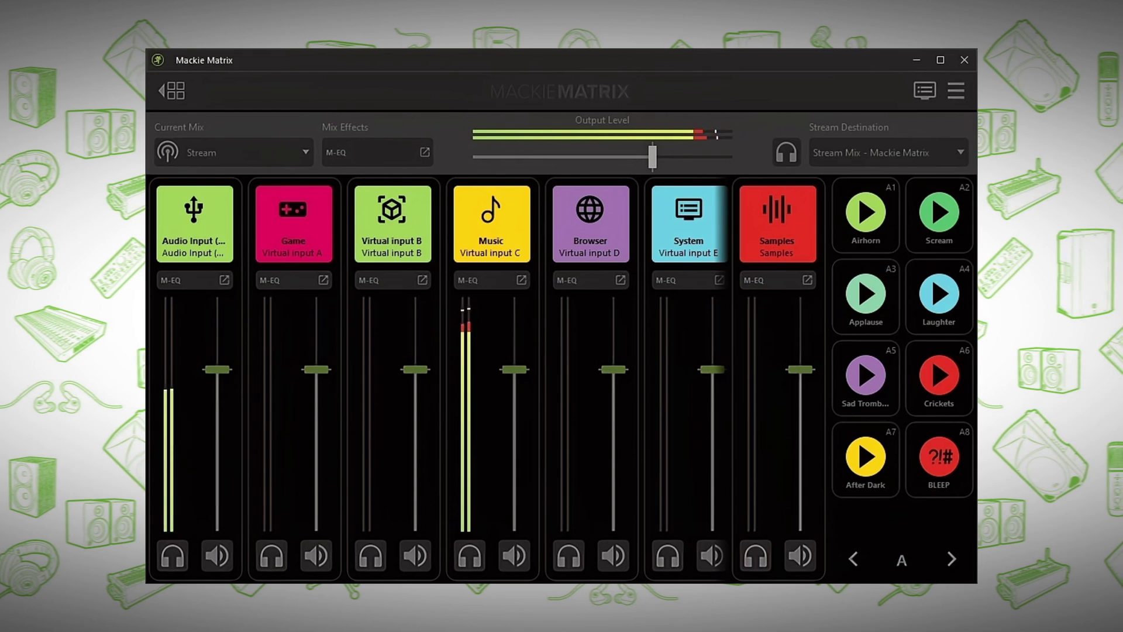
# Step: Select the Monitor mix and link the Virtual input B, Music, Browser, System and Samples channels
pyautogui.click(294, 151)
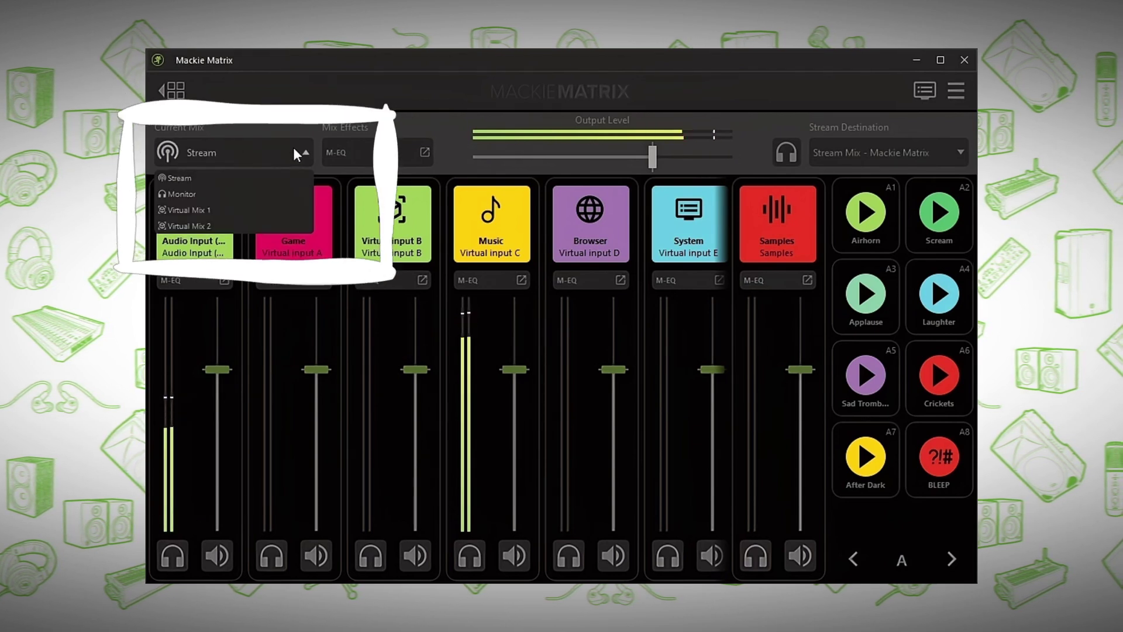
pyautogui.click(225, 188)
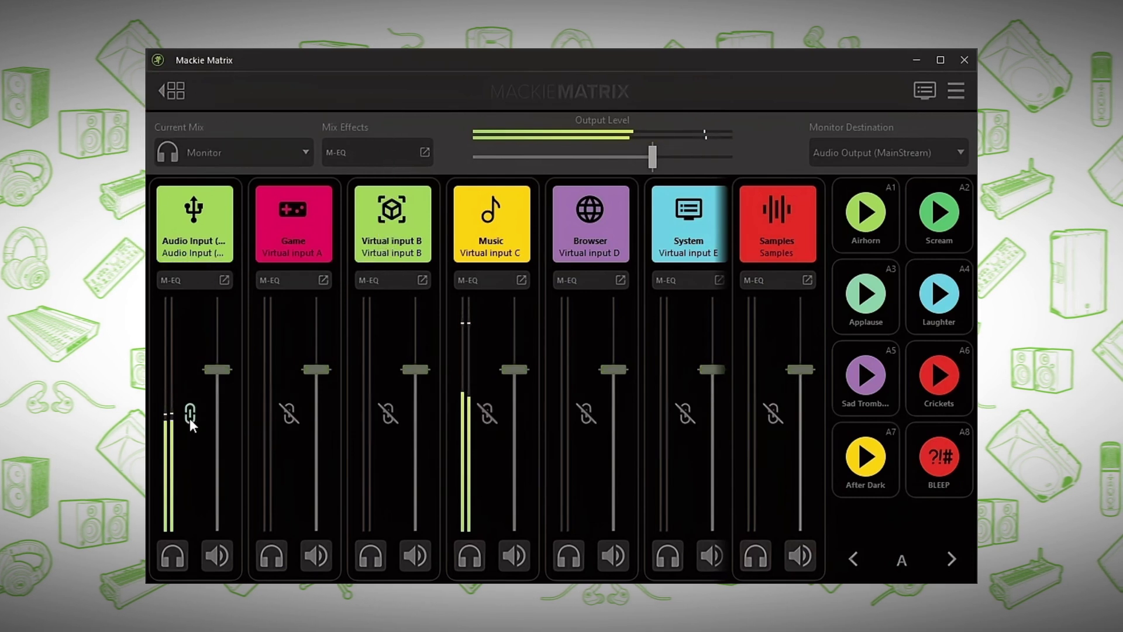
pyautogui.click(388, 415)
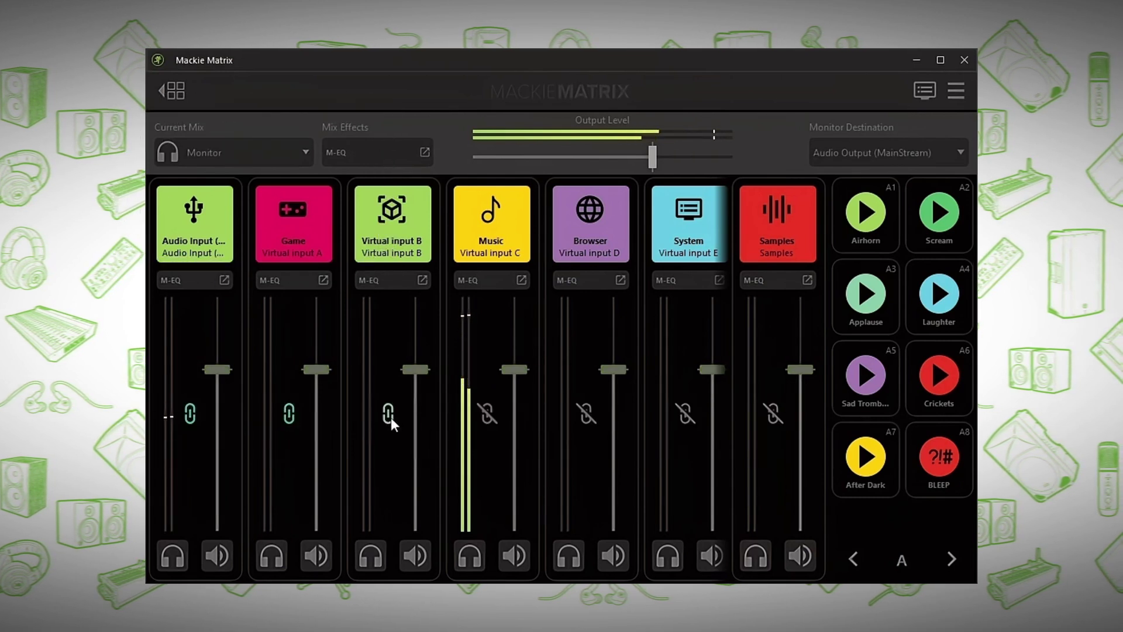
pyautogui.click(489, 418)
pyautogui.click(586, 417)
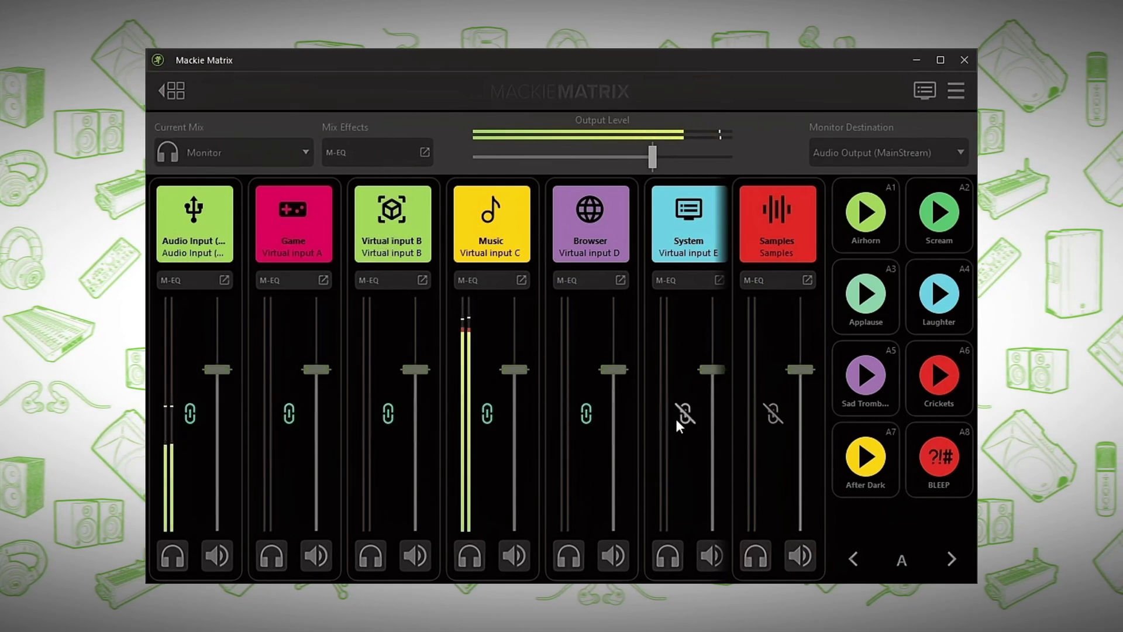
pyautogui.click(684, 415)
pyautogui.click(773, 414)
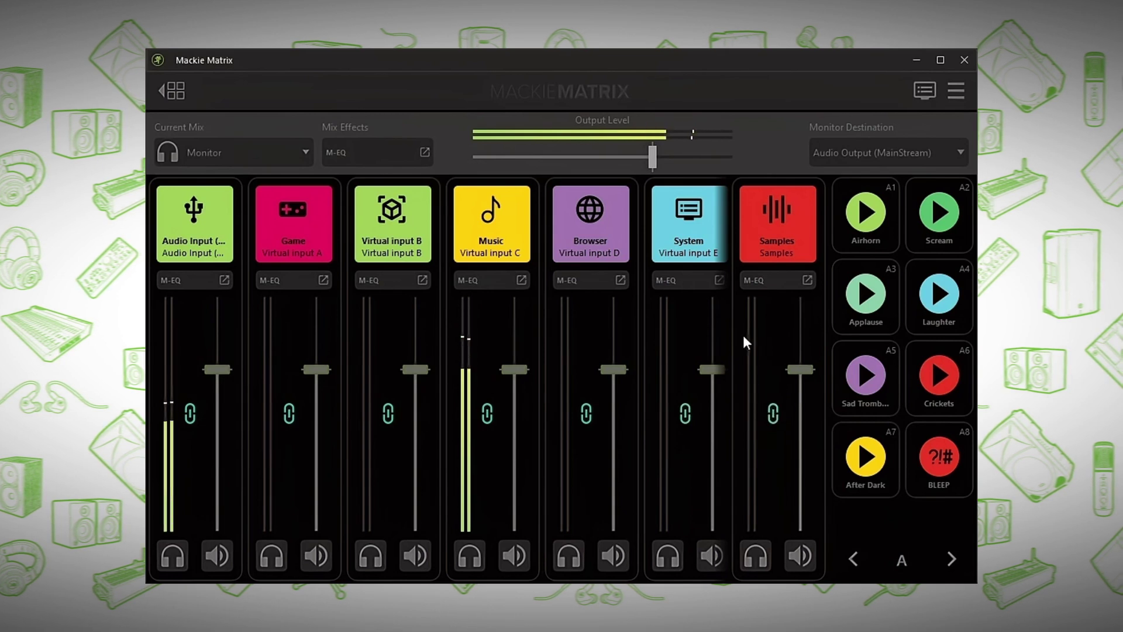
# Step: Keep Audio Output (MainStream) as the monitor destination, return to the Stream mix, and monitor it
pyautogui.click(961, 153)
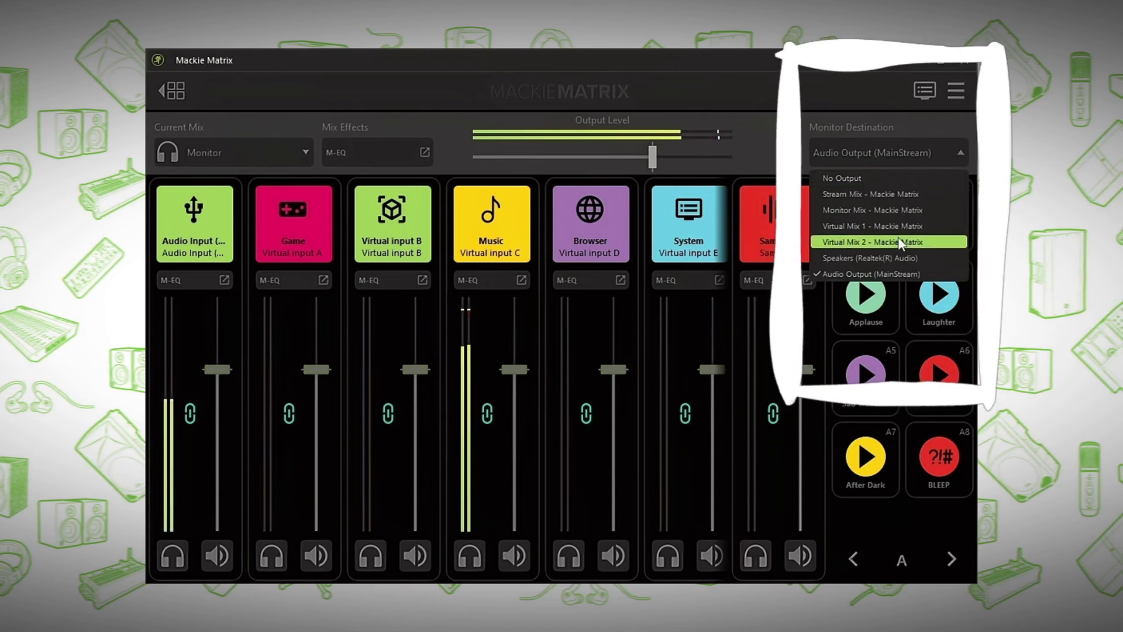
pyautogui.click(894, 273)
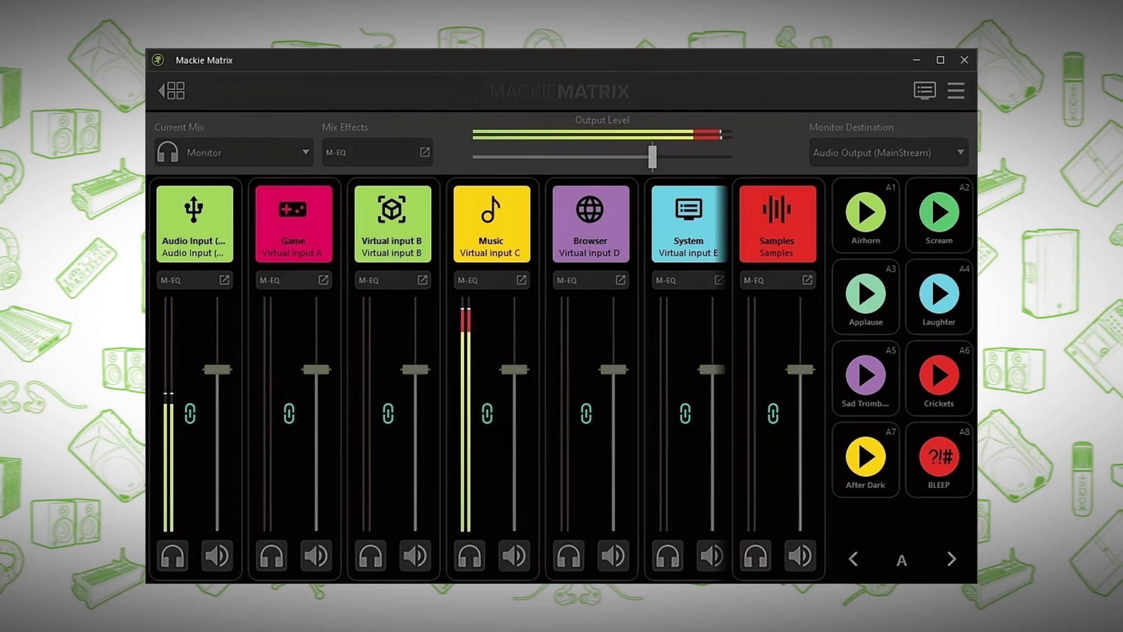
pyautogui.click(247, 149)
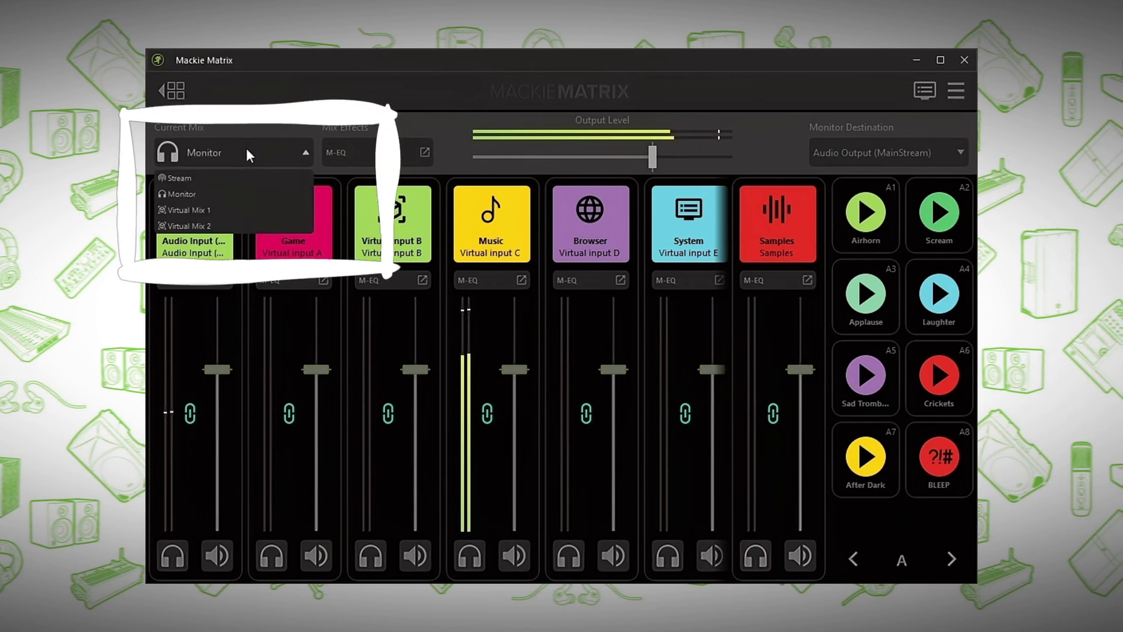
pyautogui.click(232, 178)
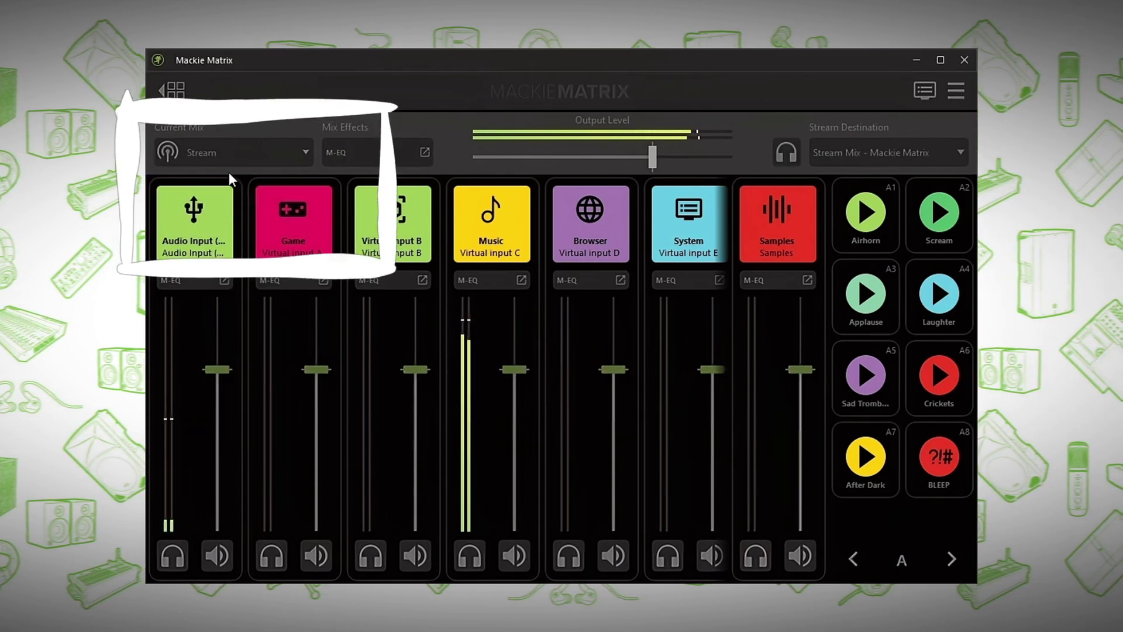
pyautogui.click(780, 153)
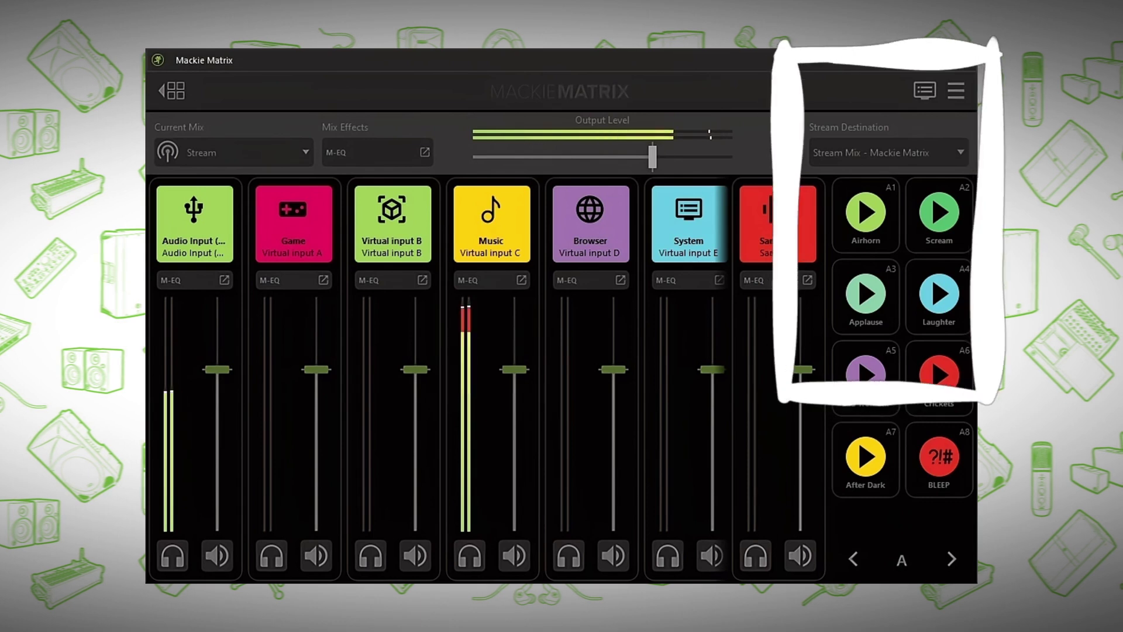
pyautogui.click(960, 152)
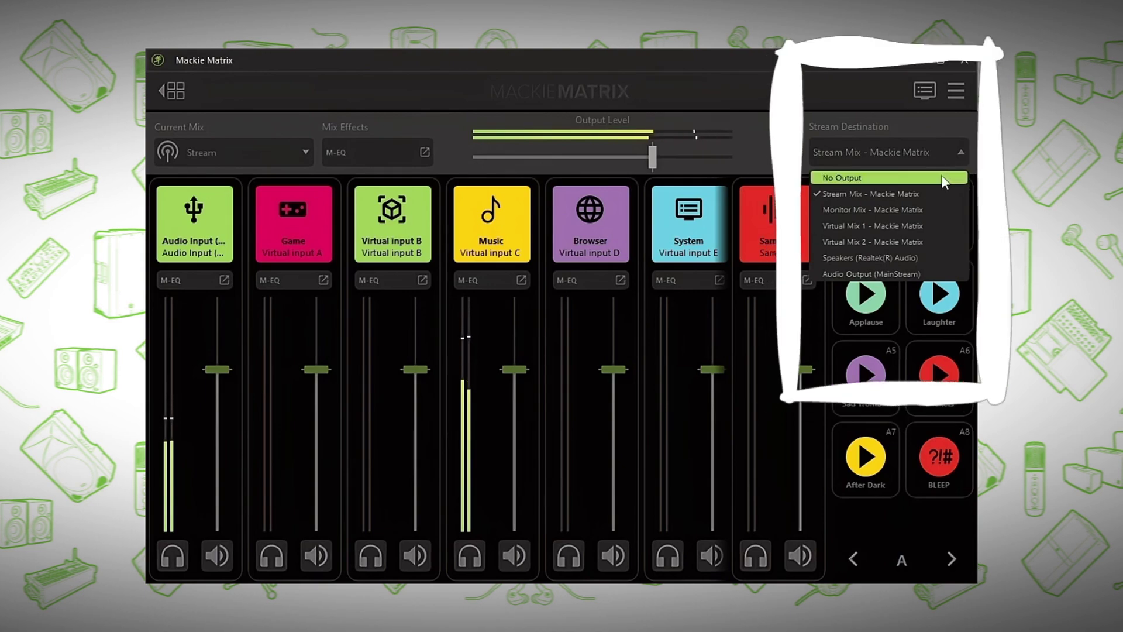
pyautogui.click(928, 200)
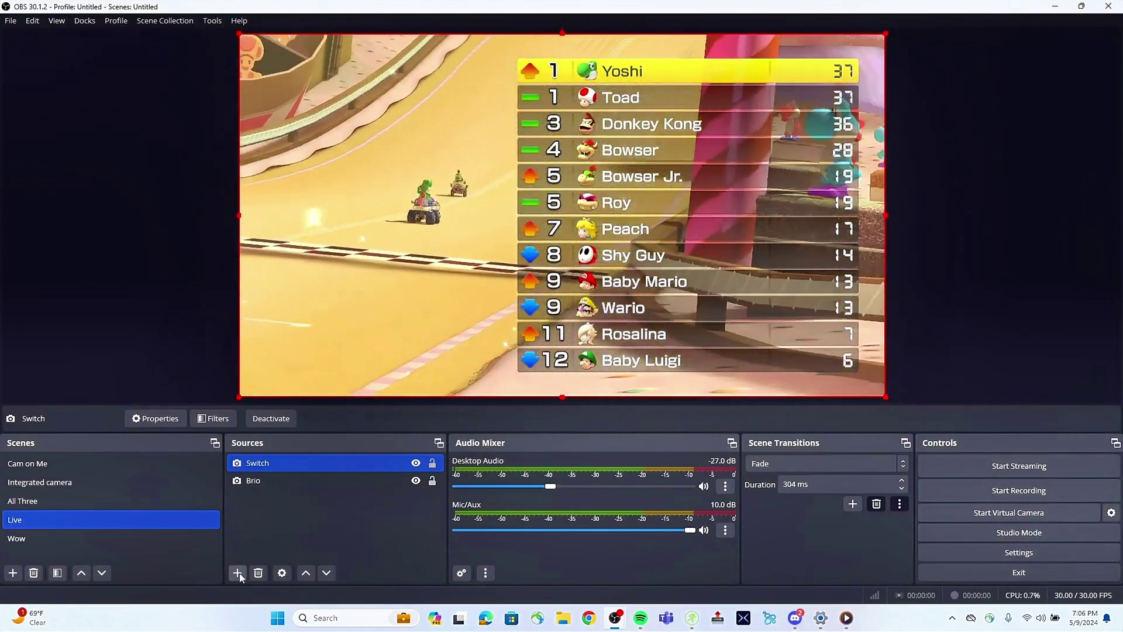
# Step: Add an Audio Input Capture source named 'Mackie Stream Mix' using the Stream Mix - Mackie Matrix device
pyautogui.click(237, 573)
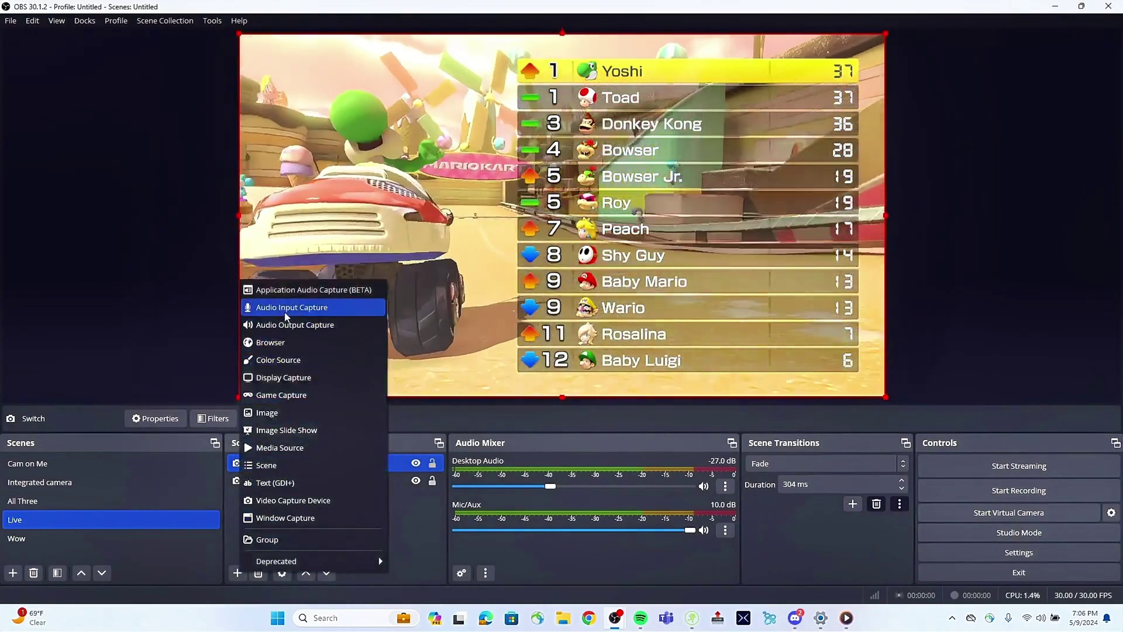
pyautogui.click(286, 315)
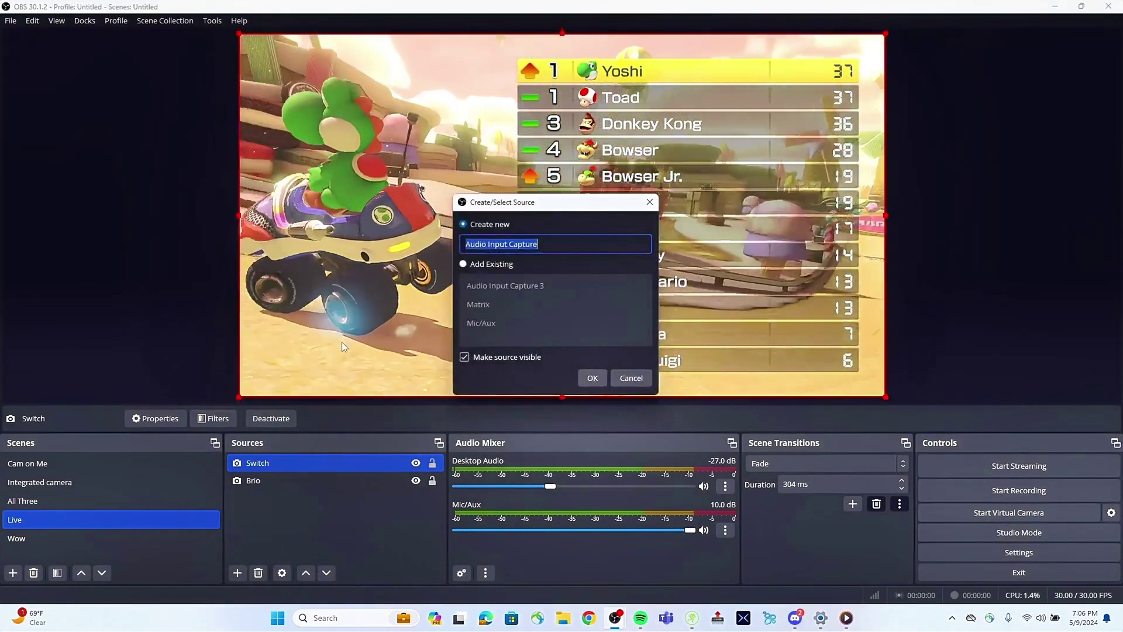
pyautogui.write('Mackie ')
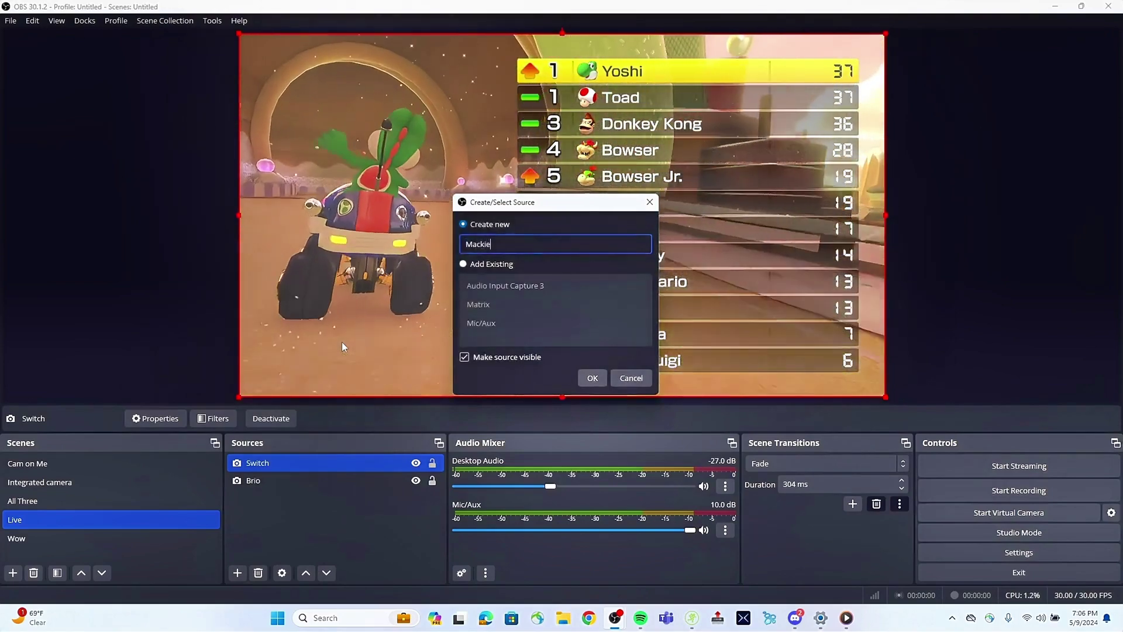
pyautogui.write('Str')
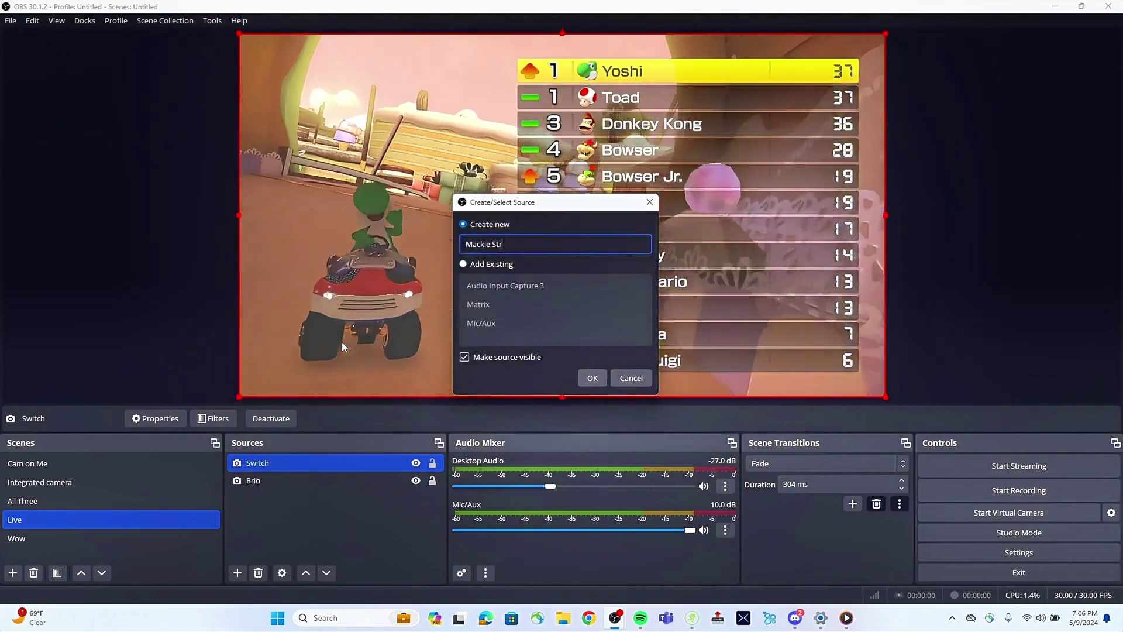
pyautogui.write('eam Mix')
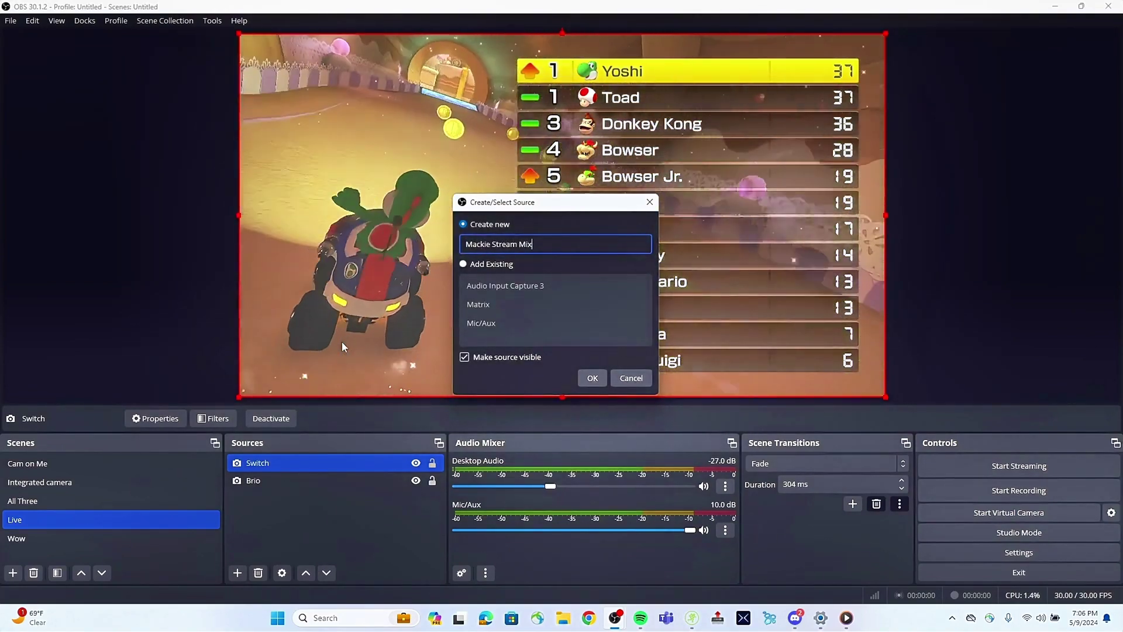
pyautogui.press('Return')
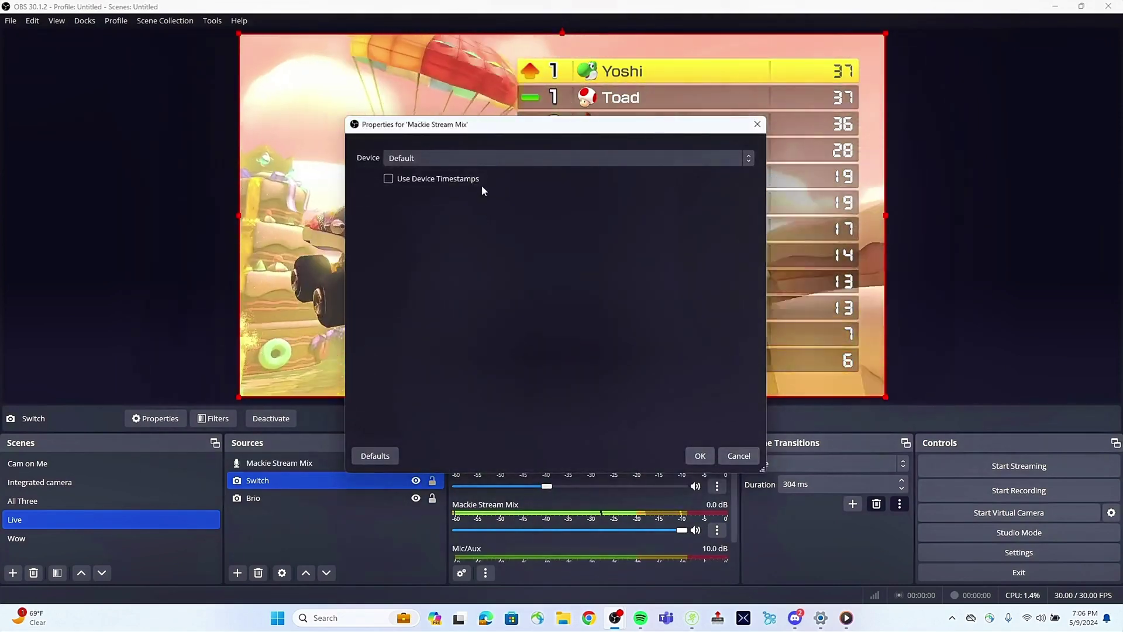
pyautogui.click(450, 164)
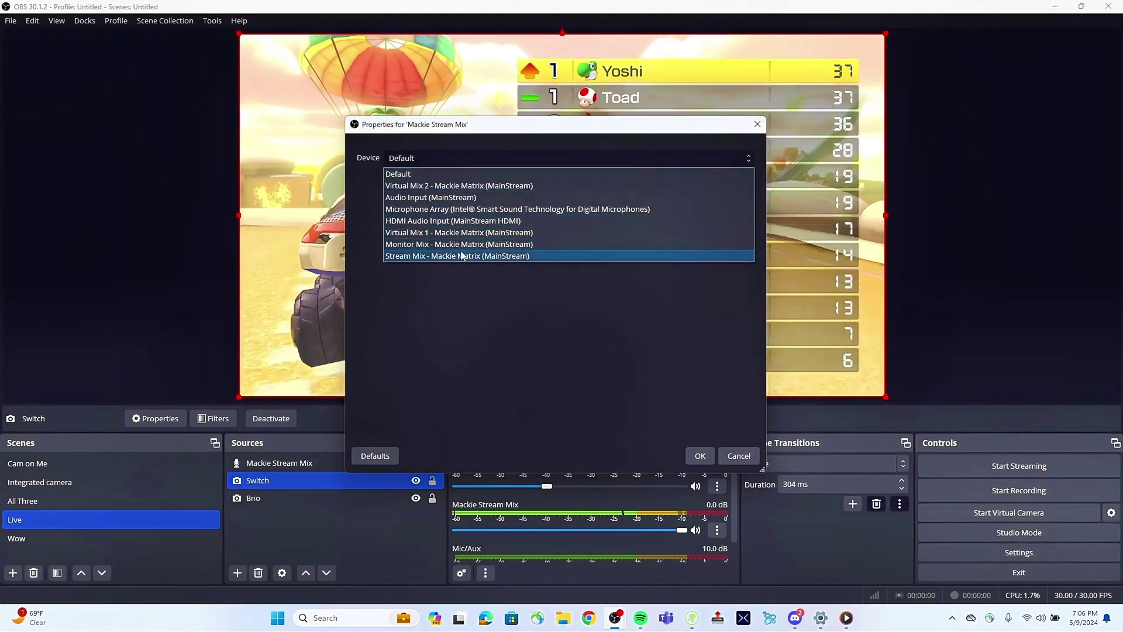
pyautogui.click(462, 255)
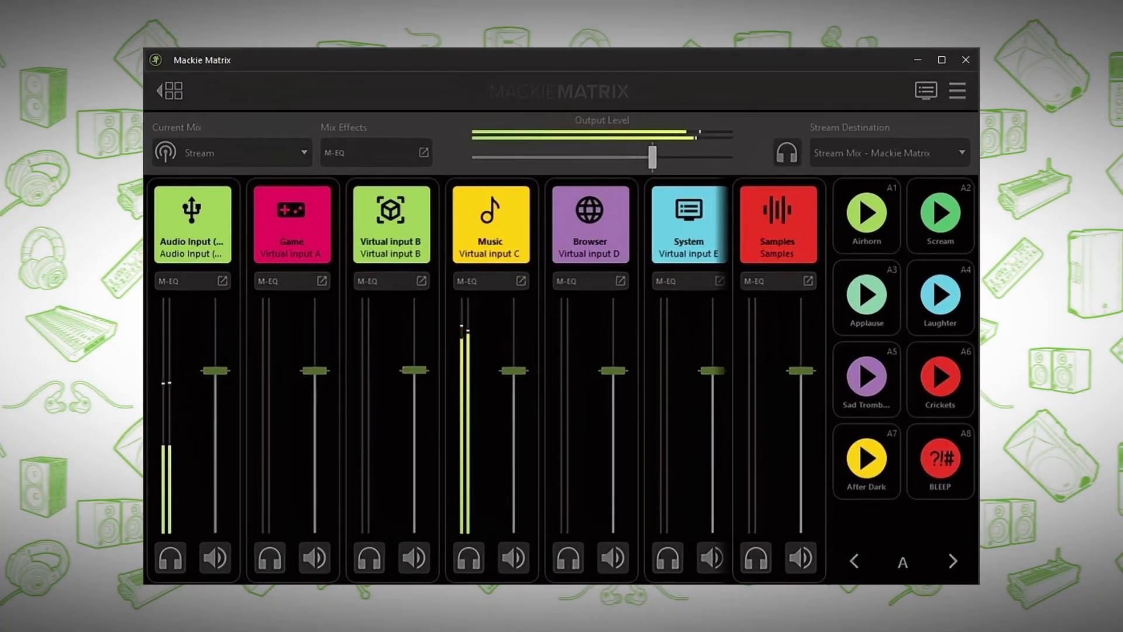
# Step: Lower the Virtual input B fader and pull the M-EQ Band 3 node down to 0 dB
pyautogui.moveTo(413, 371); pyautogui.dragTo(413, 418)
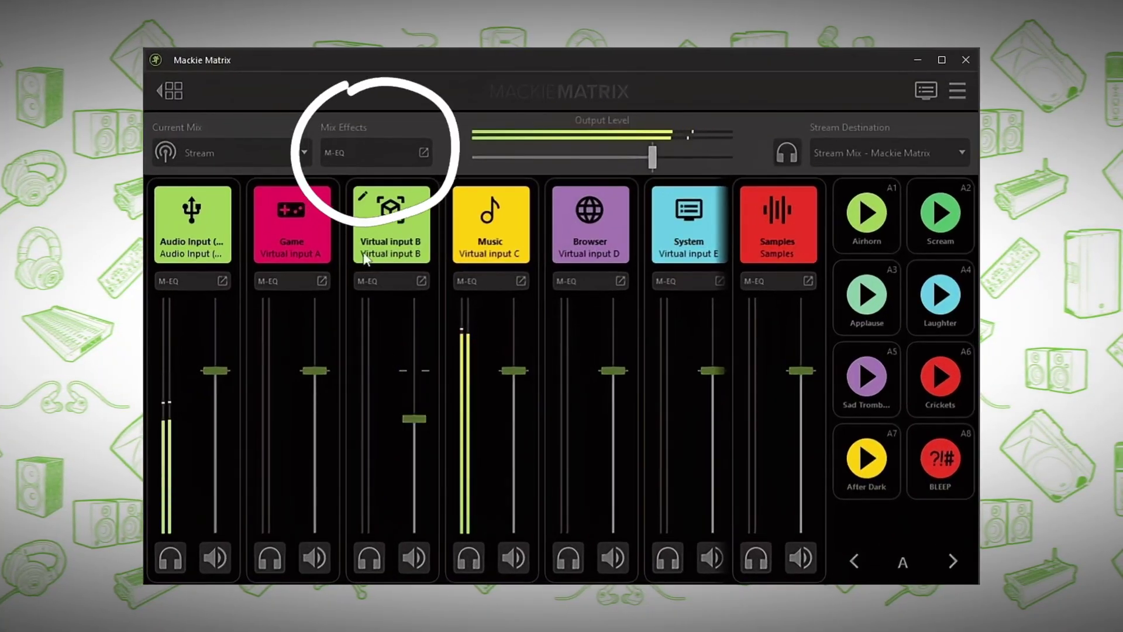
pyautogui.click(353, 155)
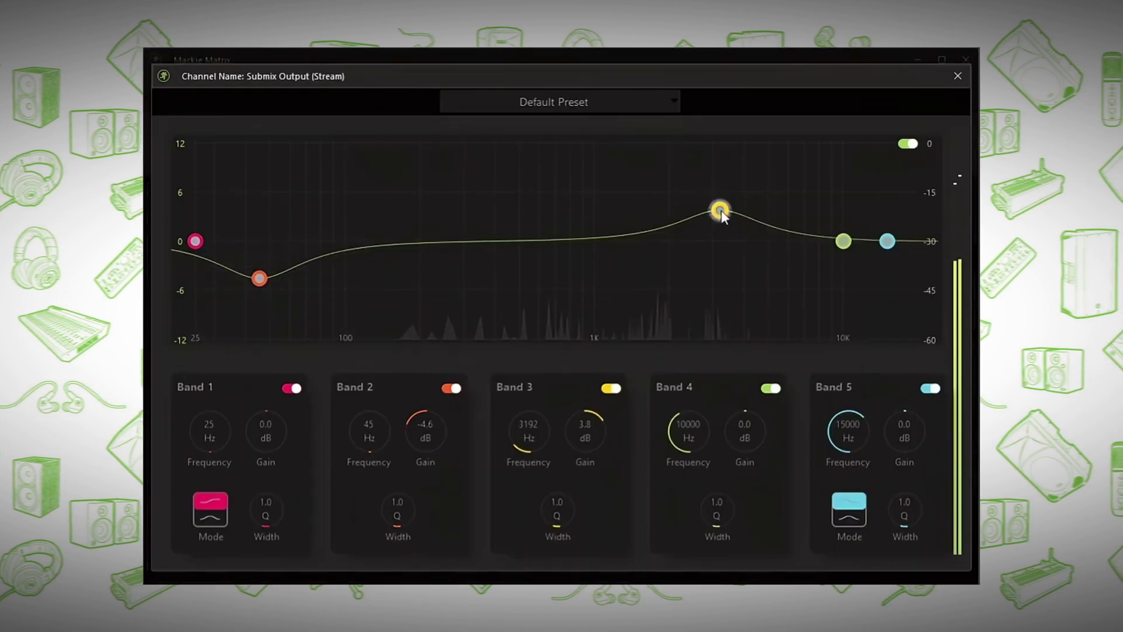
pyautogui.moveTo(720, 210); pyautogui.dragTo(722, 242)
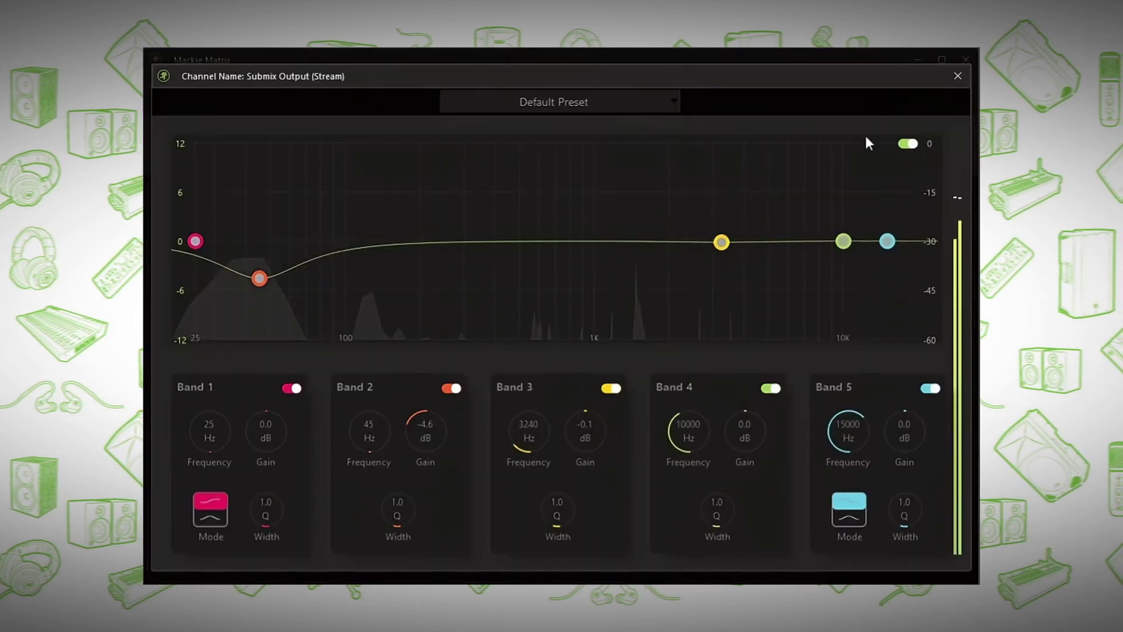
pyautogui.click(957, 76)
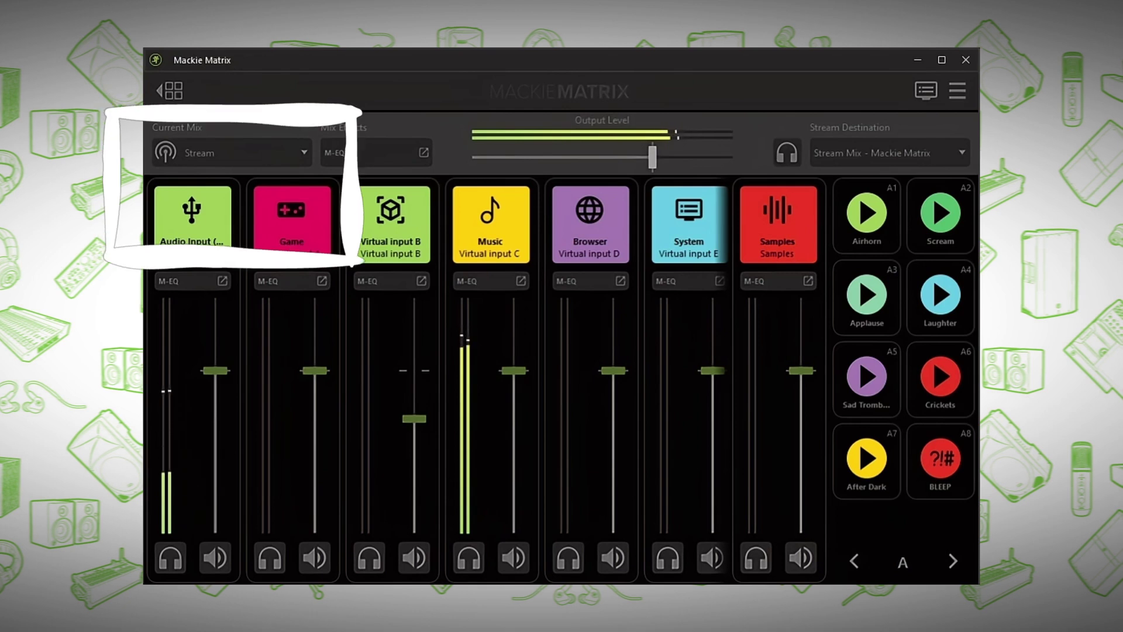
# Step: Choose Monitor as the current mix and mute the Audio Input channel there
pyautogui.click(206, 154)
pyautogui.click(205, 190)
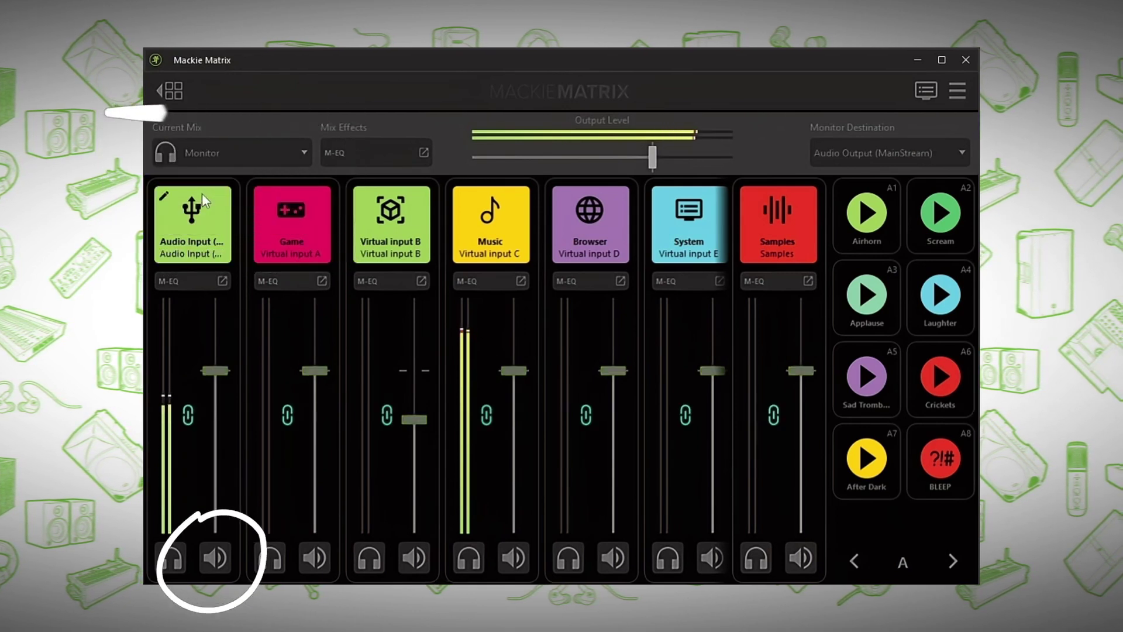
pyautogui.click(215, 559)
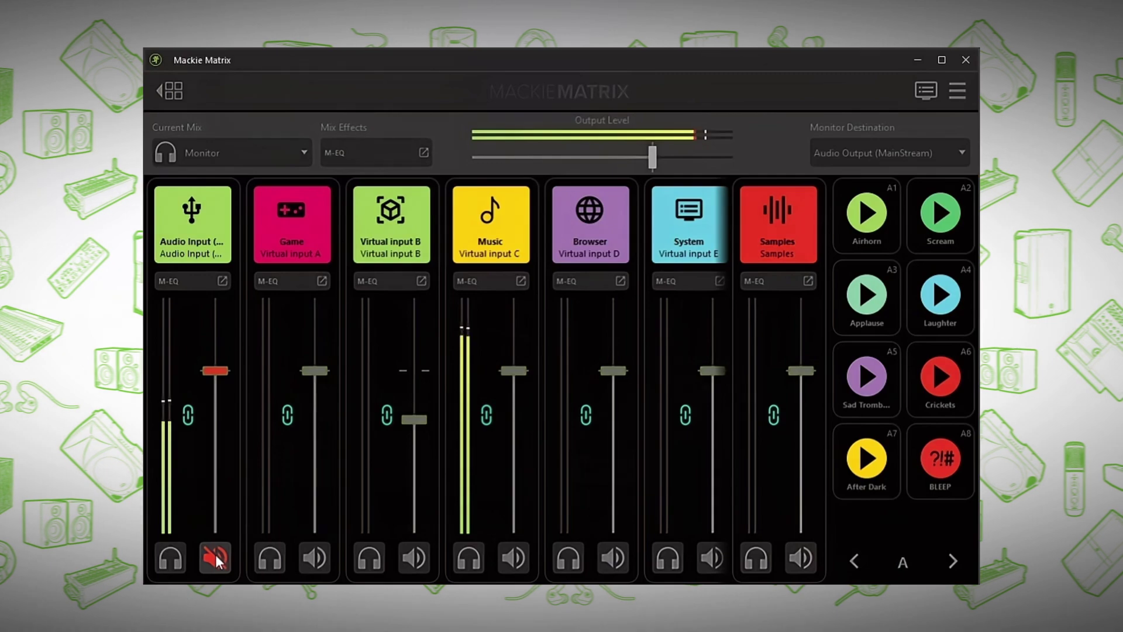